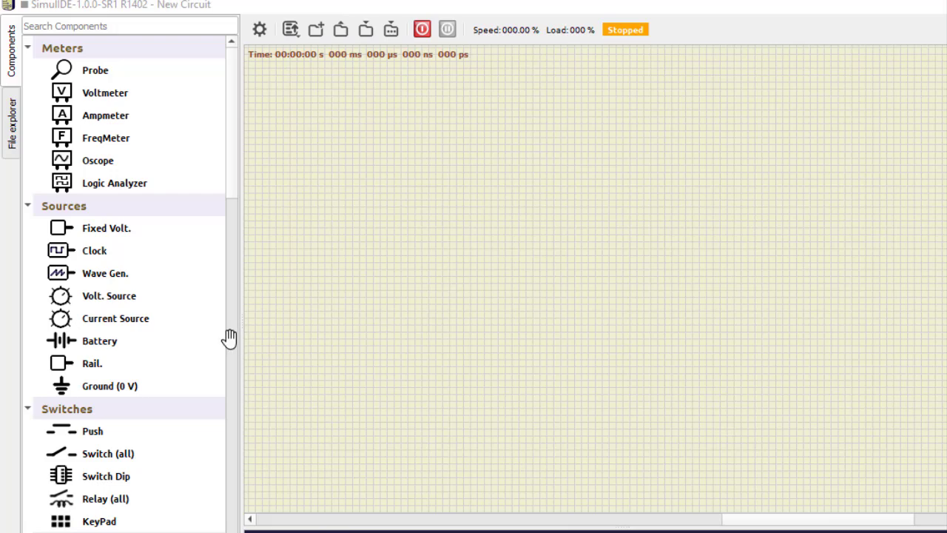
Search the component library for "jk" and place a FlipFlop JK on the empty circuit canvas
scroll(229, 326, down, 8)
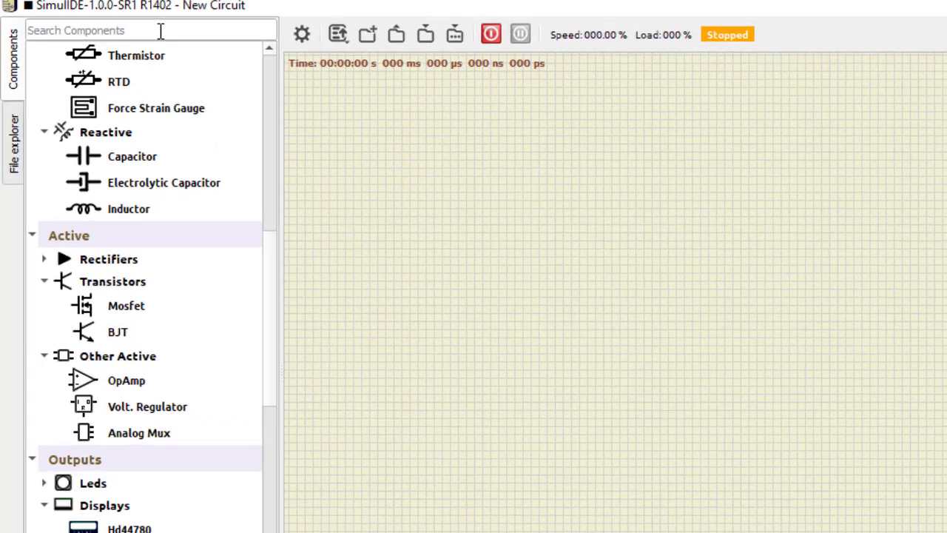
click(161, 30)
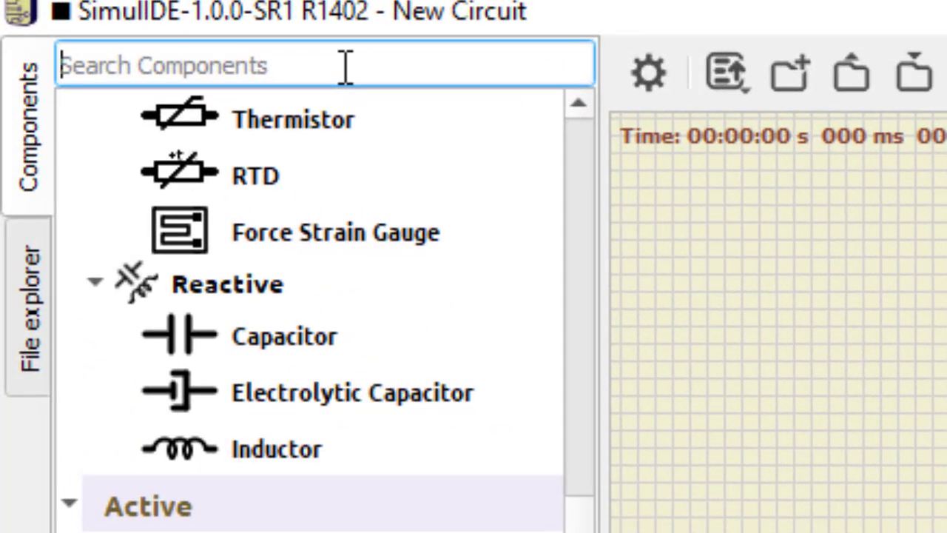
text(jk)
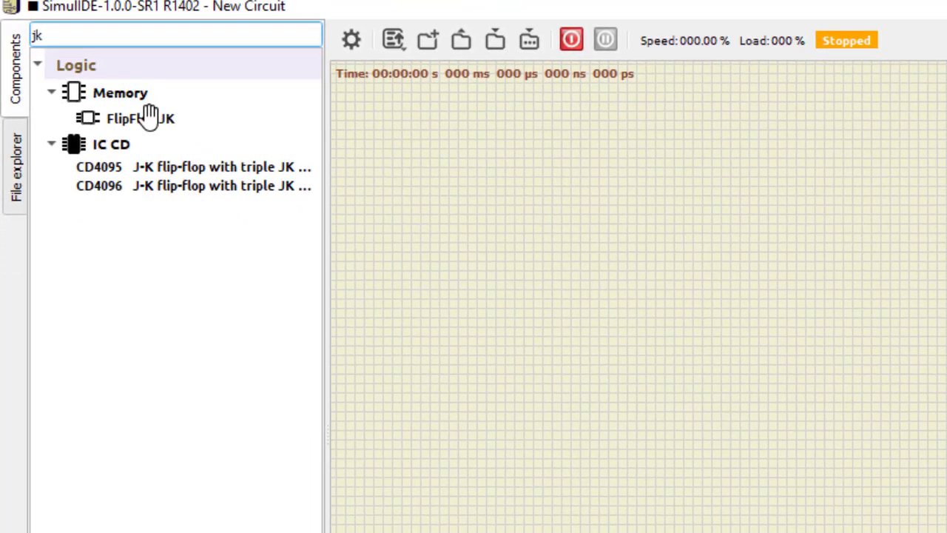
click(148, 117)
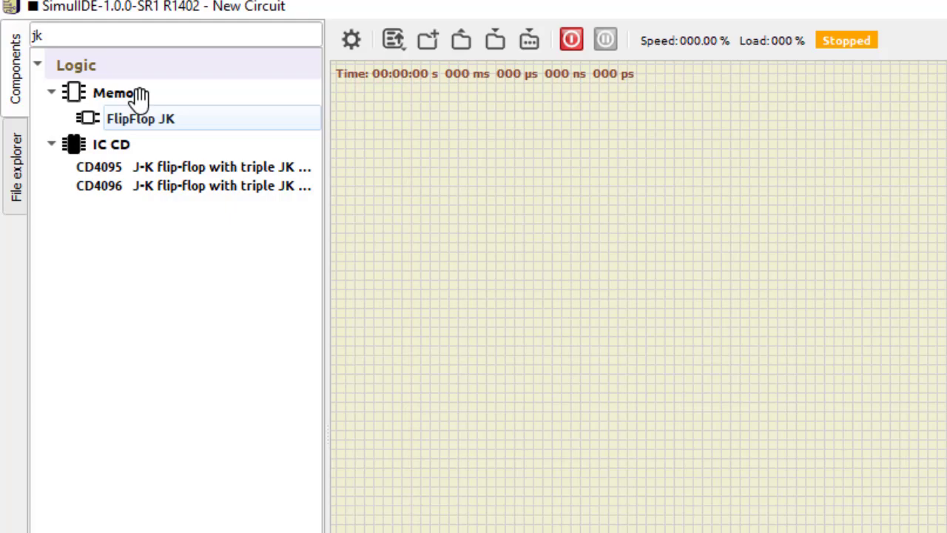
drag(144, 119, 684, 305)
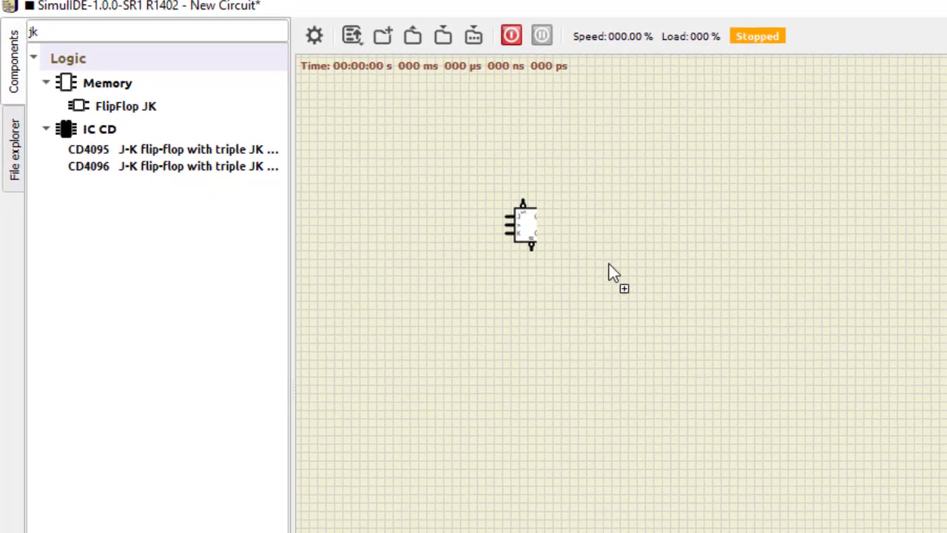
drag(609, 265, 546, 283)
scroll(546, 282, up, 5)
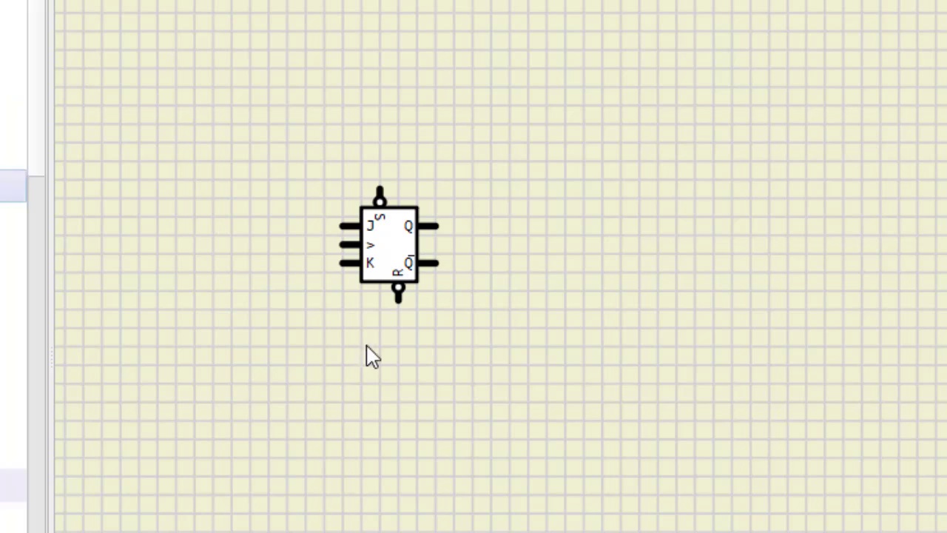
Turn off Use Set/Reset Pins and Set/Reset Inverted in the JK flip-flop's properties
click(396, 240)
right_click(396, 242)
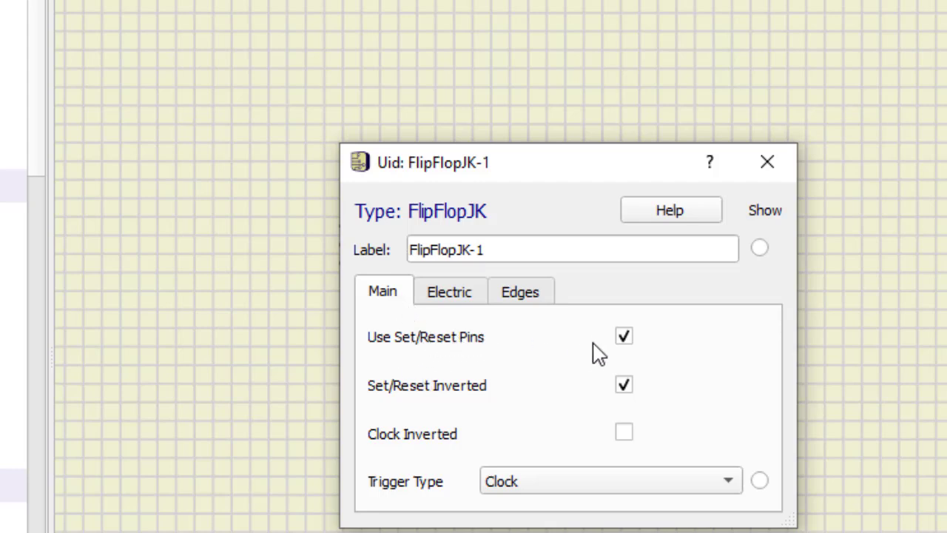
click(625, 338)
click(623, 386)
click(768, 165)
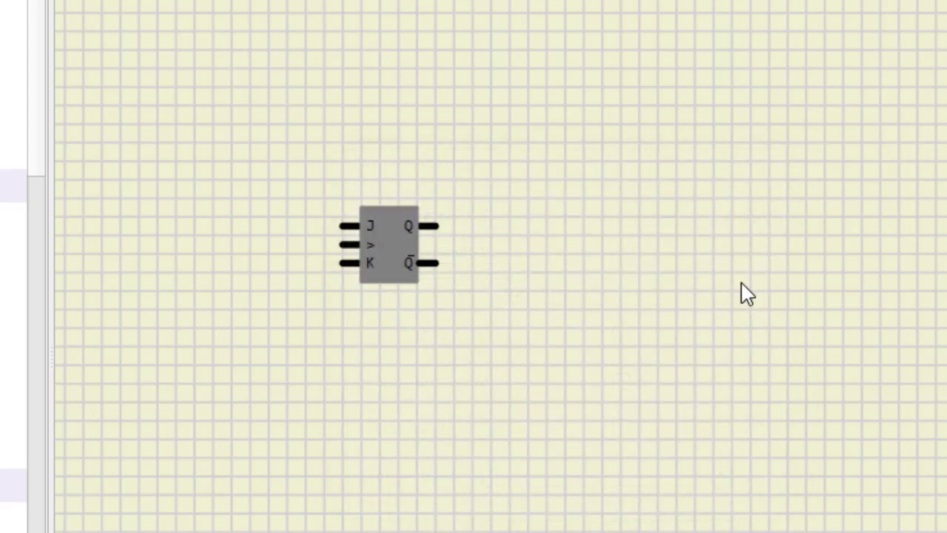
Copy the JK flip-flop and place the duplicate beside it on the right, aligned in the same row
right_click(397, 229)
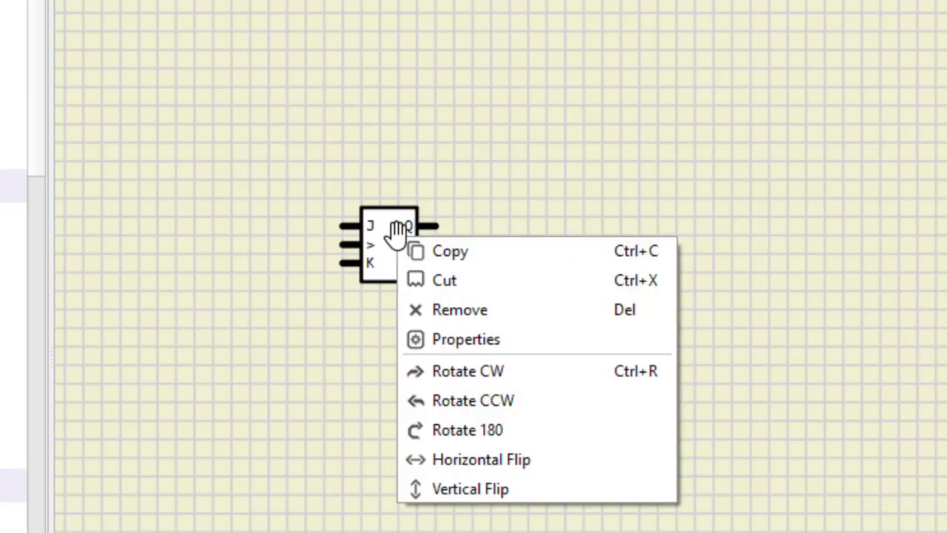
click(426, 254)
right_click(703, 264)
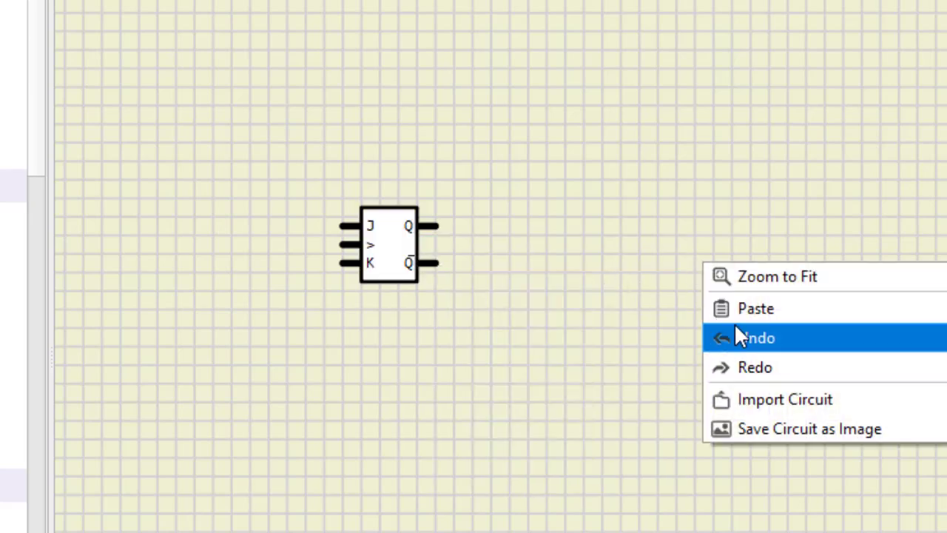
click(744, 309)
drag(687, 285, 577, 266)
click(577, 266)
Paste a third JK flip-flop at the right end of the row and shift the middle one to even the spacing
right_click(766, 239)
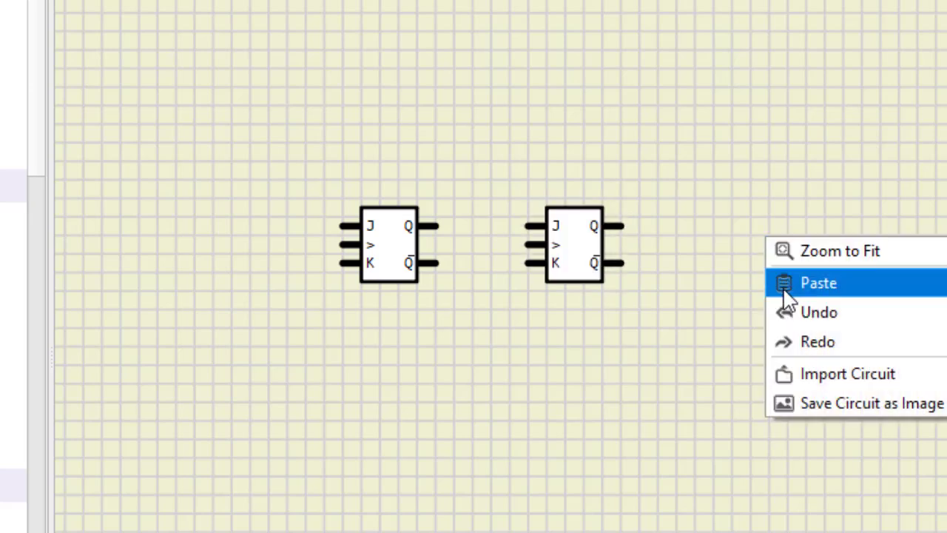
click(785, 287)
mouse_move(782, 270)
mouse_down()
mouse_move(780, 251)
mouse_move(762, 259)
mouse_move(786, 263)
mouse_move(787, 253)
mouse_up()
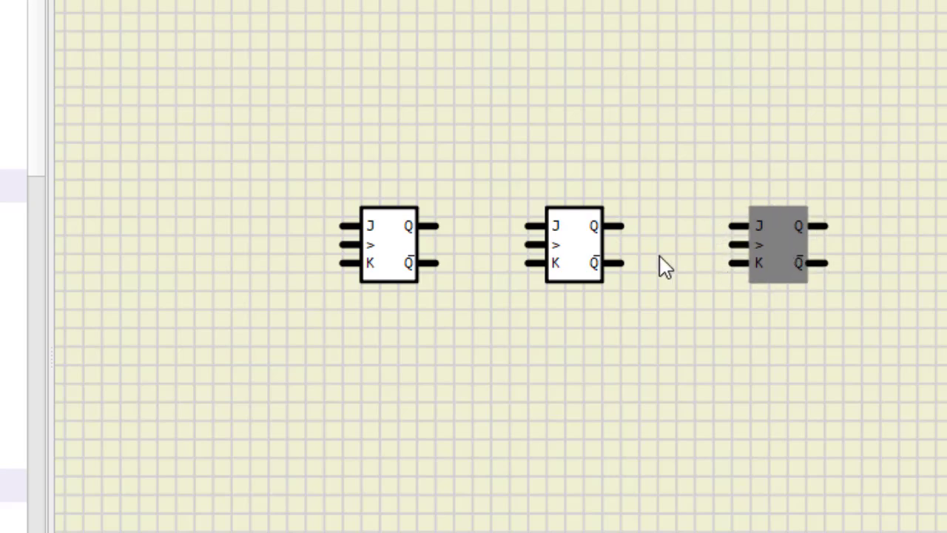
drag(571, 239, 588, 249)
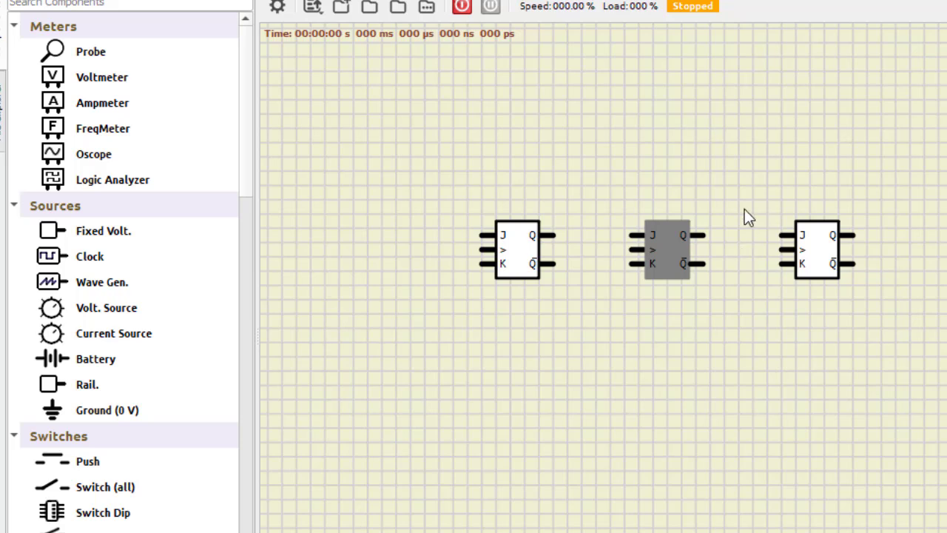
Add a Fixed Volt. source above and left of the flip-flops and wire it to the third flip-flop's K and J inputs
drag(122, 228, 690, 170)
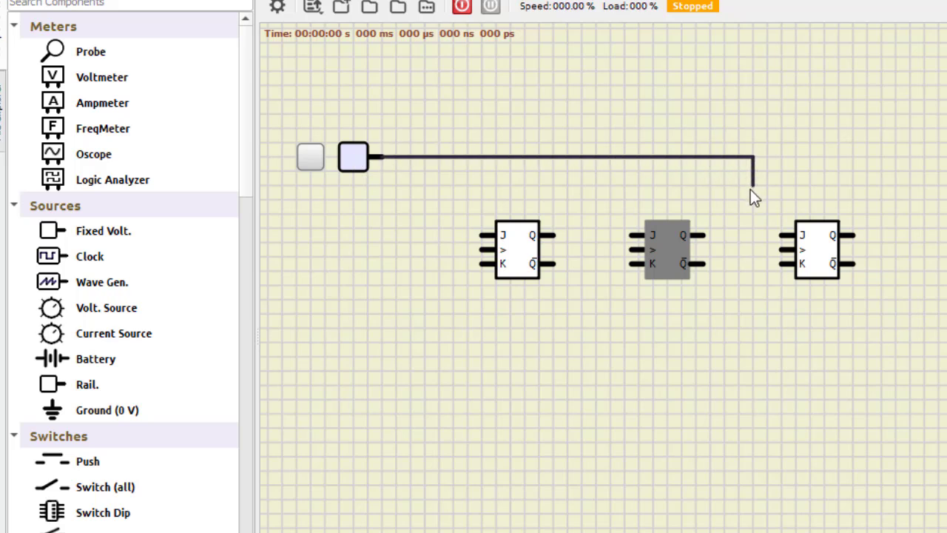
mouse_move(751, 190)
mouse_down()
mouse_move(746, 264)
mouse_move(774, 266)
mouse_up()
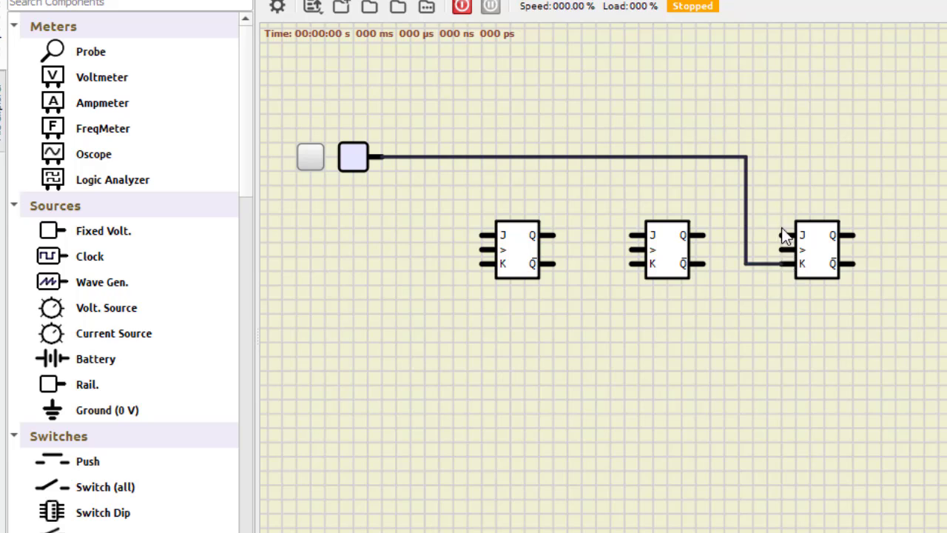
drag(784, 234, 791, 233)
click(790, 235)
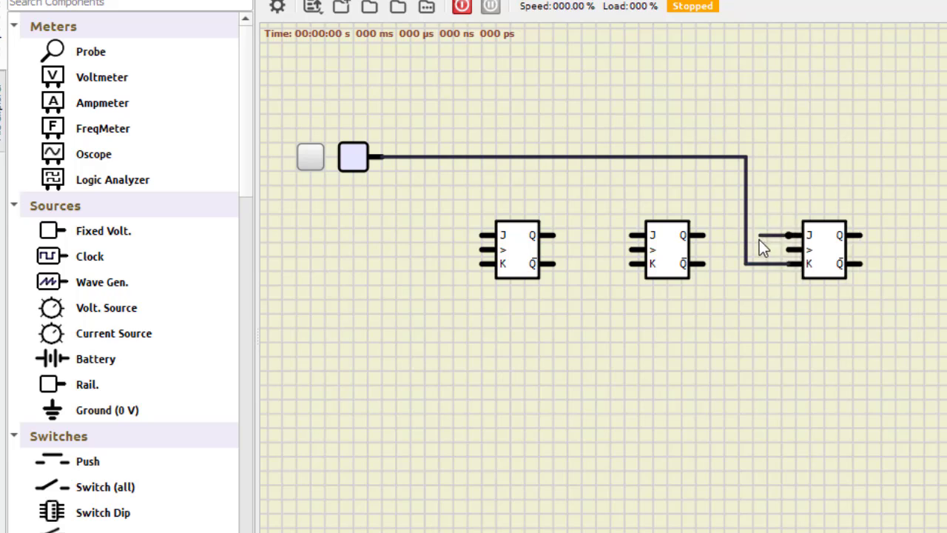
click(745, 235)
Wire the J and K inputs of the second and first flip-flops to the fixed voltage line
click(620, 264)
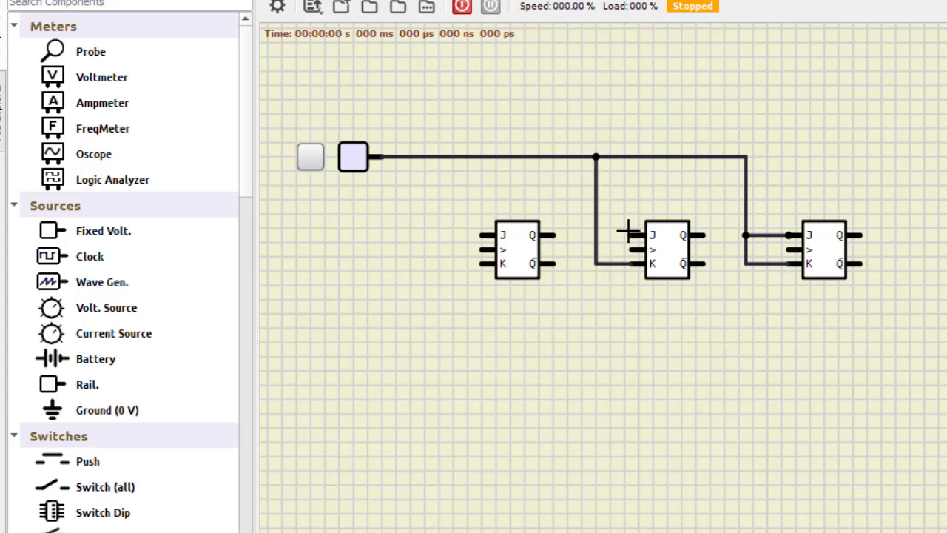
click(596, 235)
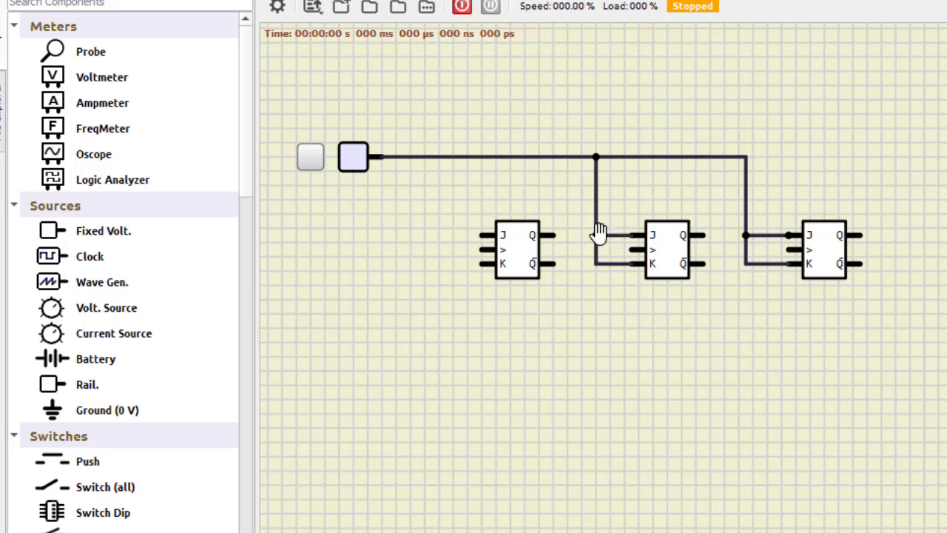
click(482, 264)
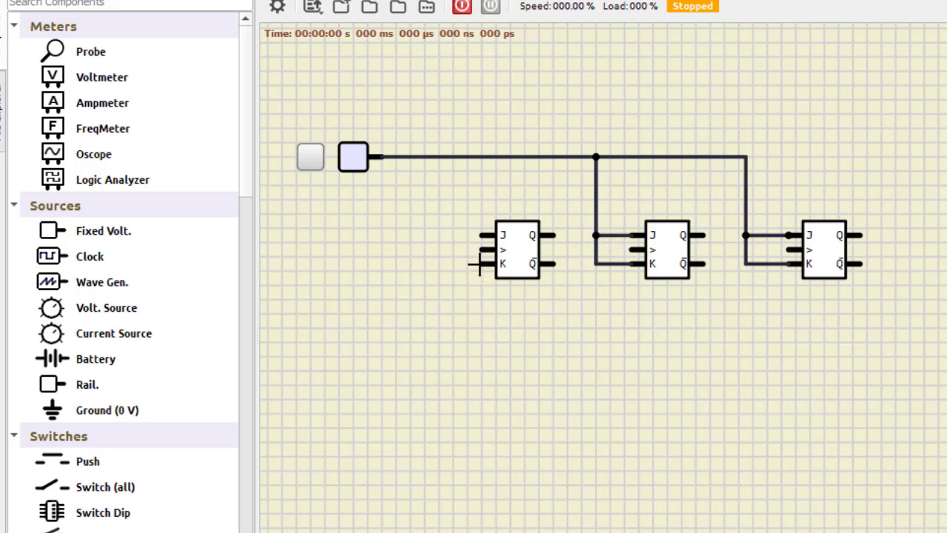
click(439, 157)
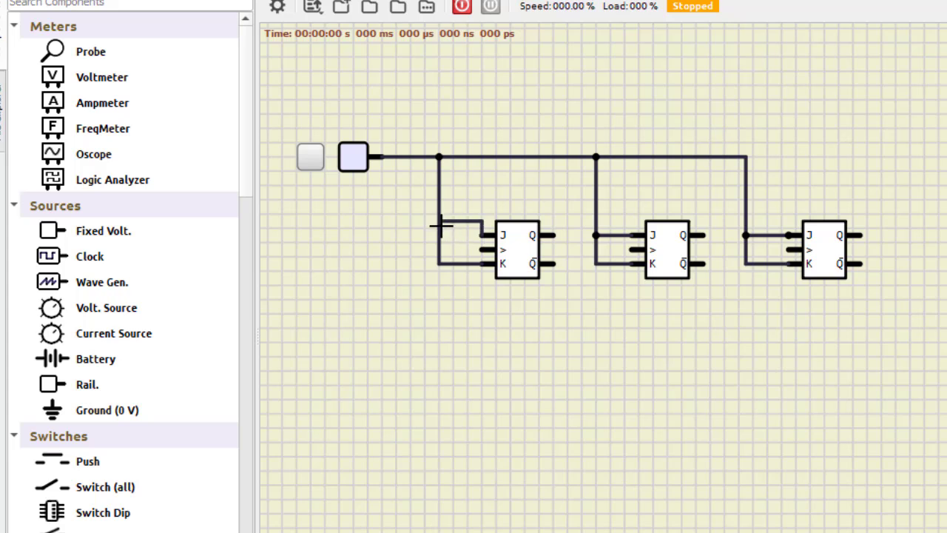
click(439, 235)
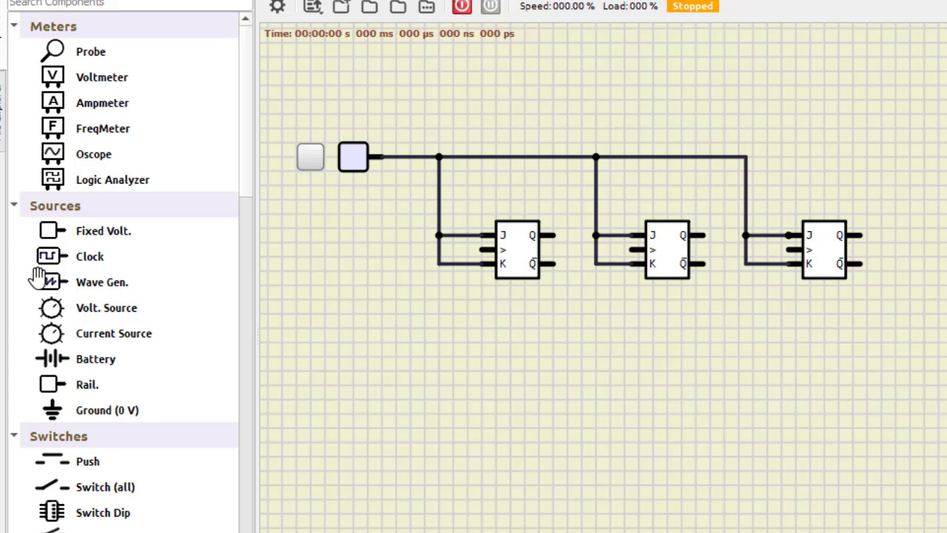
Add a Clock source below the first flip-flop, wire it to that flip-flop's clock input, and nudge the flip-flop slightly left
drag(47, 259, 397, 329)
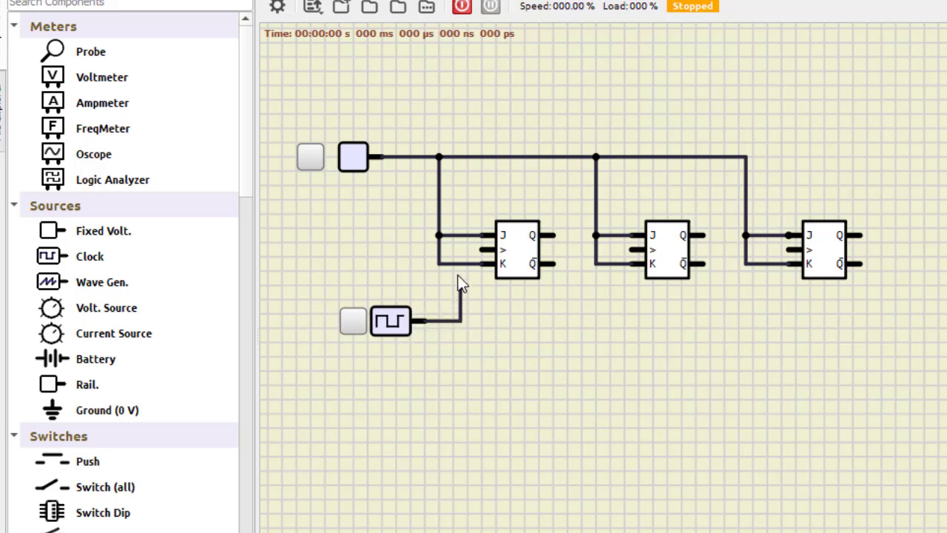
click(487, 250)
drag(527, 256, 518, 256)
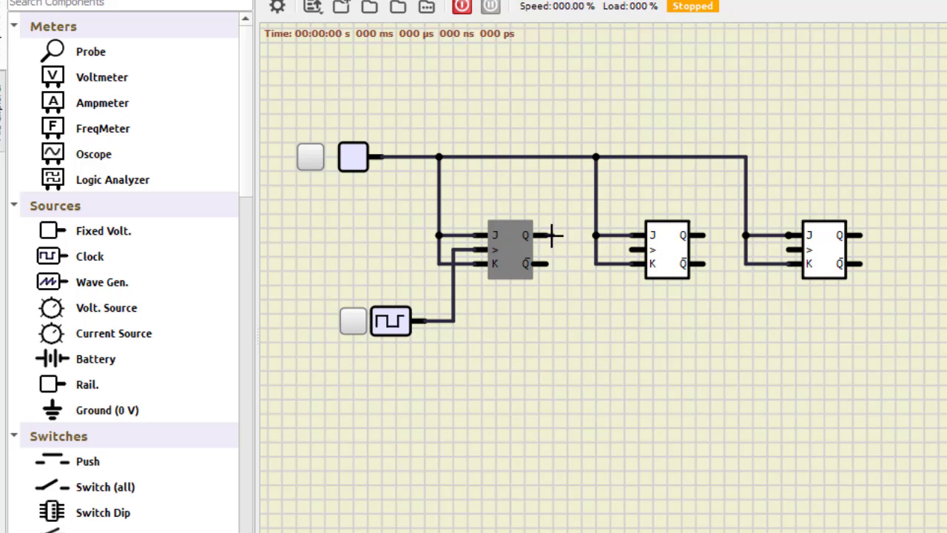
Wire the first flip-flop's Q output to the second's clock input, and the second's Q output to the third's clock input
click(578, 250)
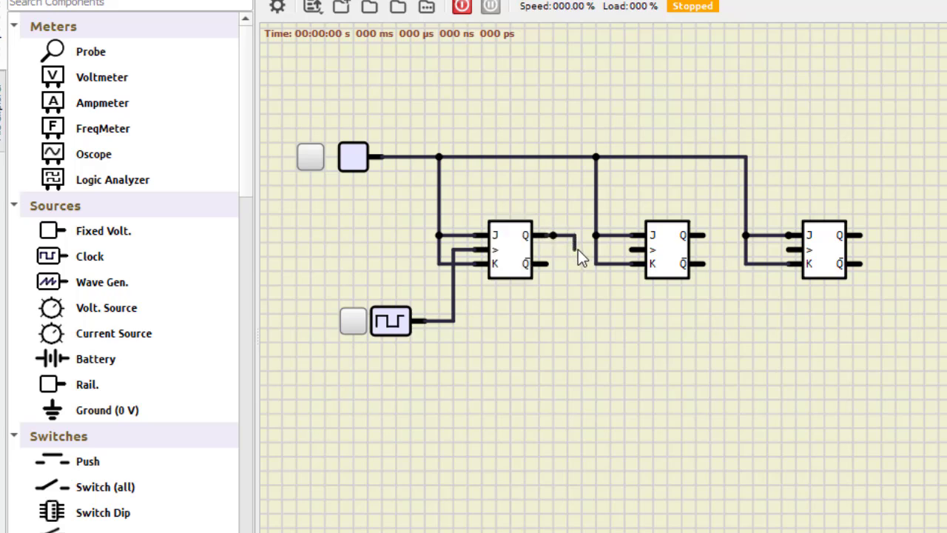
click(633, 250)
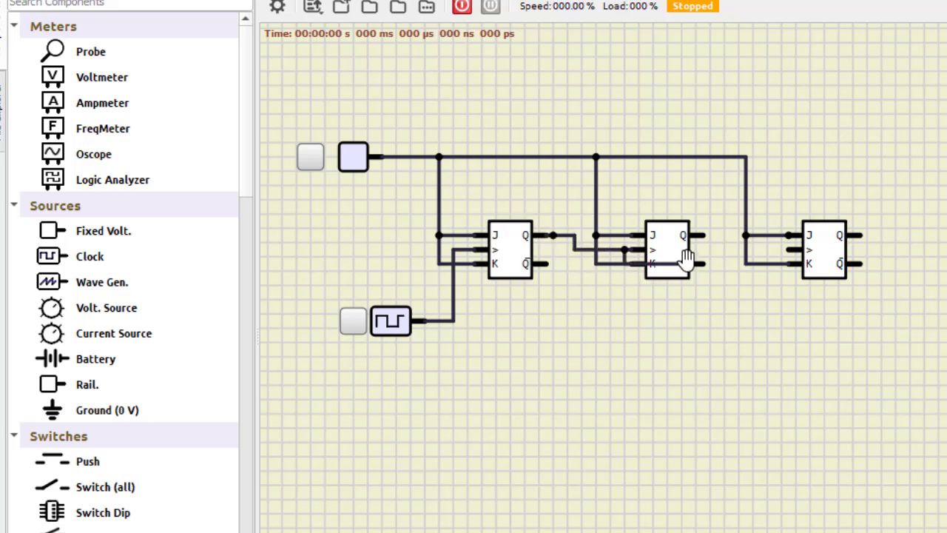
click(625, 249)
key(Escape)
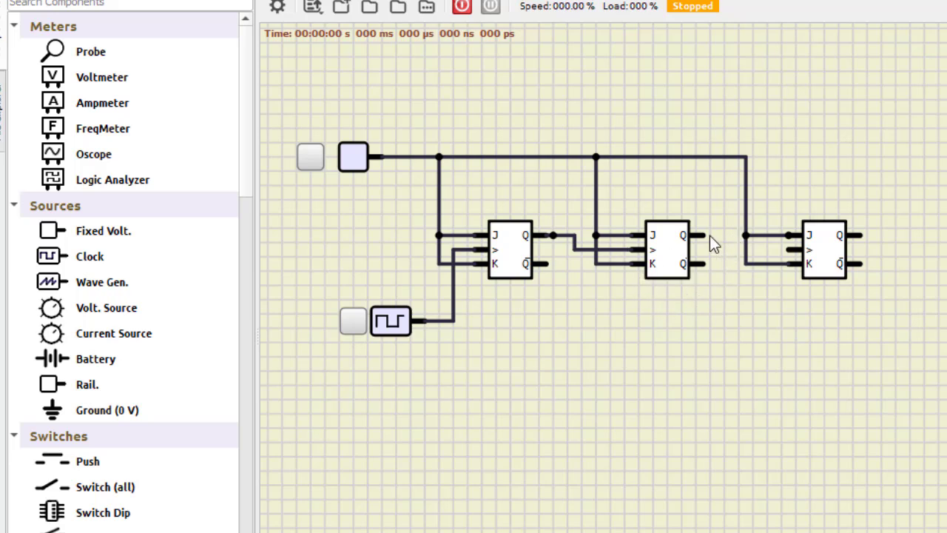
click(708, 236)
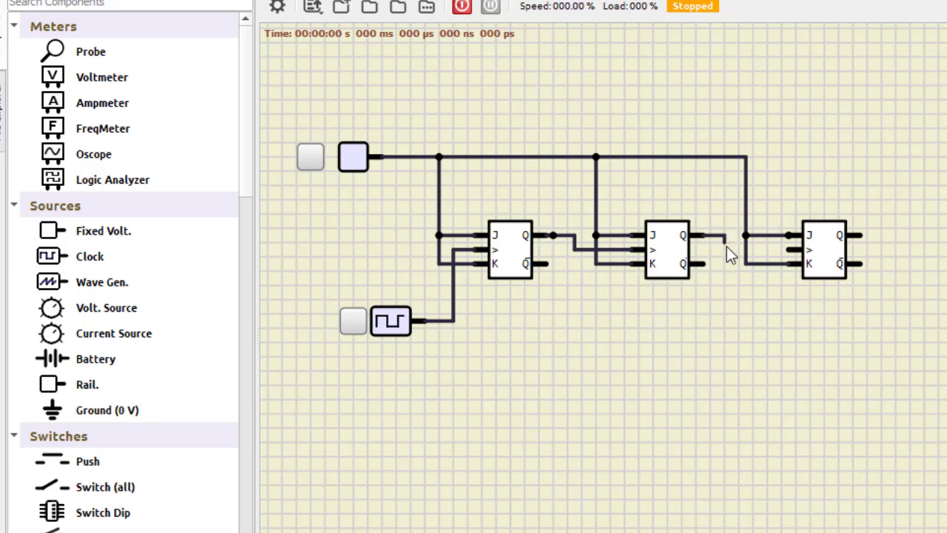
click(787, 249)
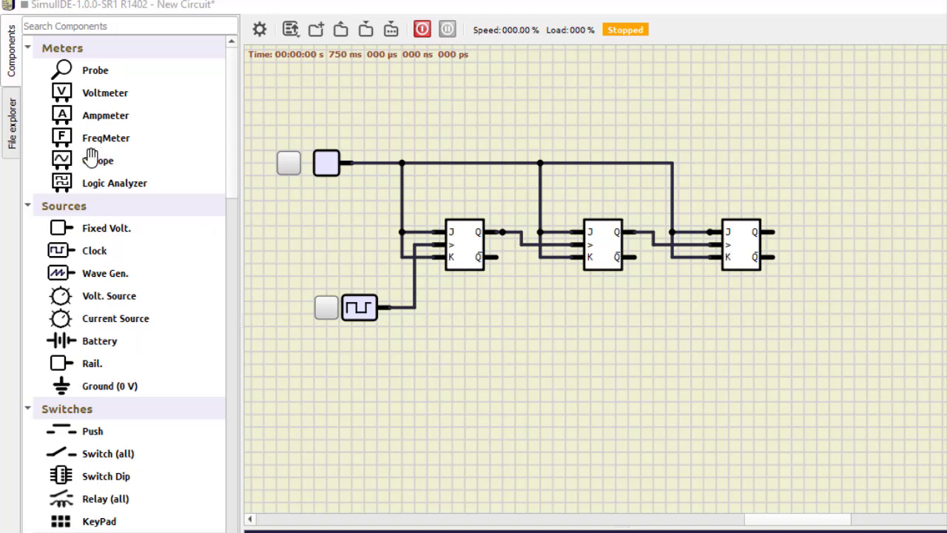
Add an Oscope below the third flip-flop and wire its first (yellow) channel to the clock source line
drag(88, 158, 831, 386)
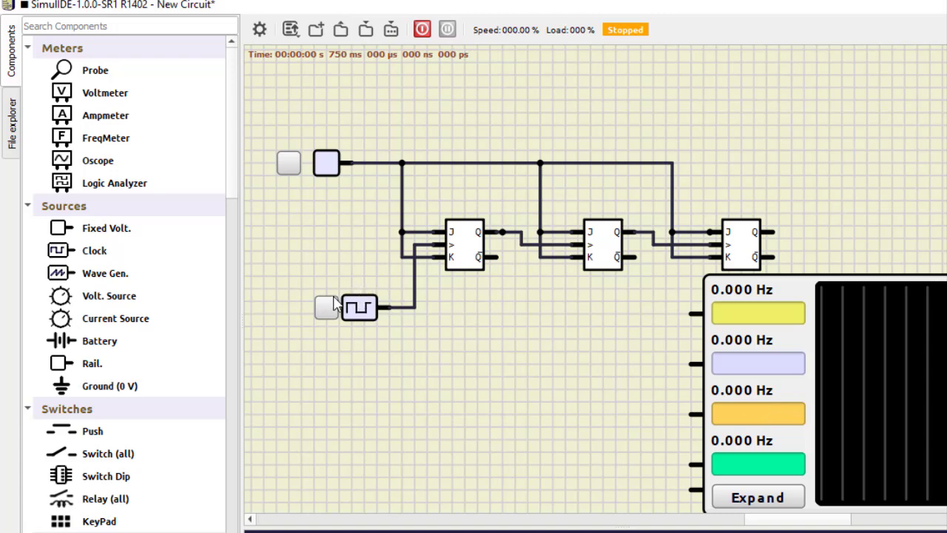
click(690, 314)
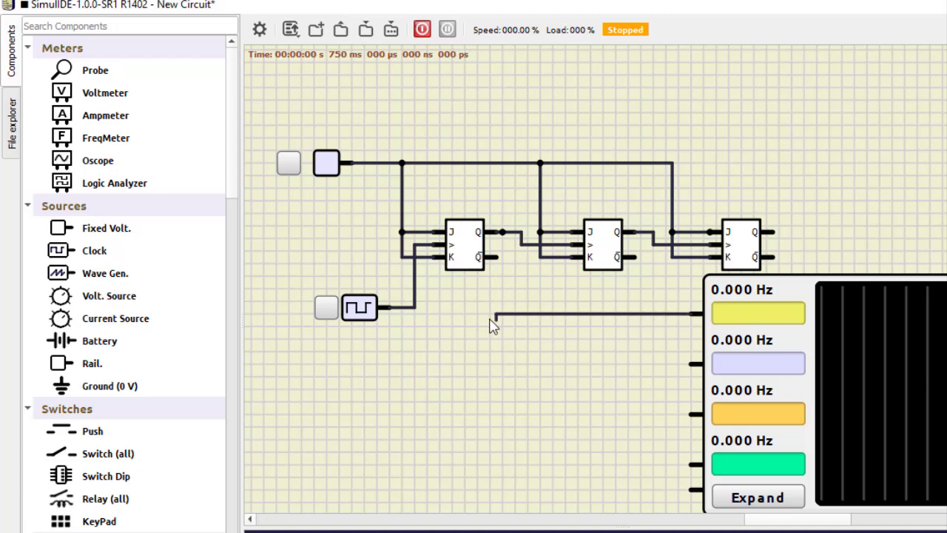
click(433, 288)
click(415, 295)
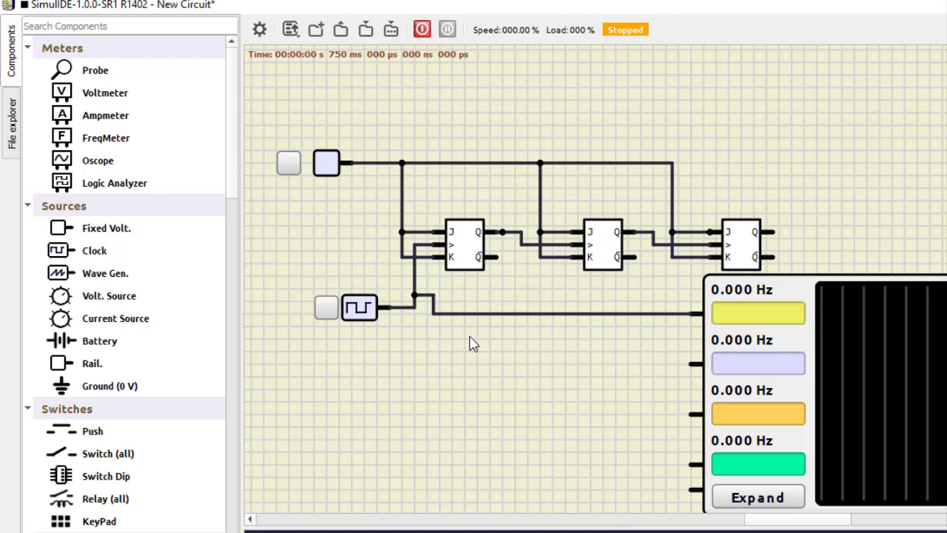
Wire the oscilloscope's second channel to the first flip-flop's Q line and its third channel to the second flip-flop's Q line
click(686, 364)
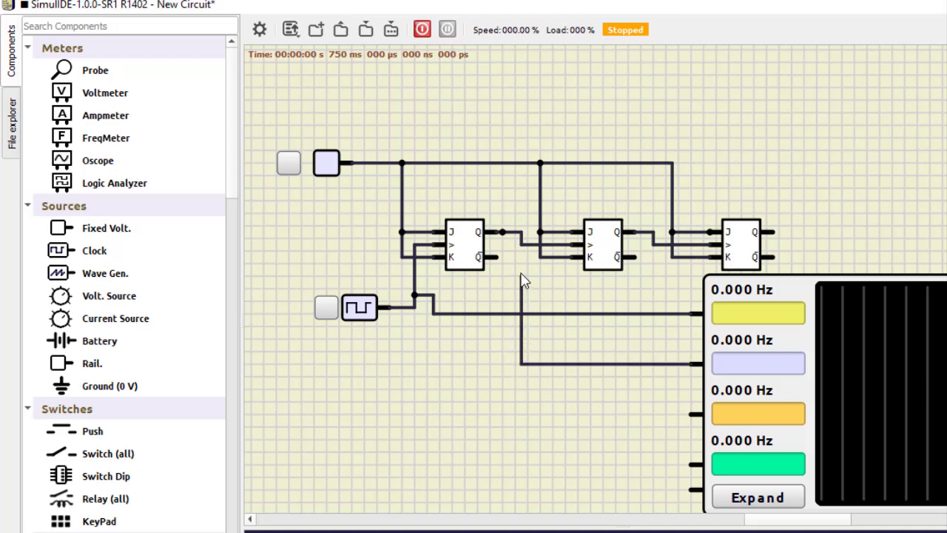
click(521, 245)
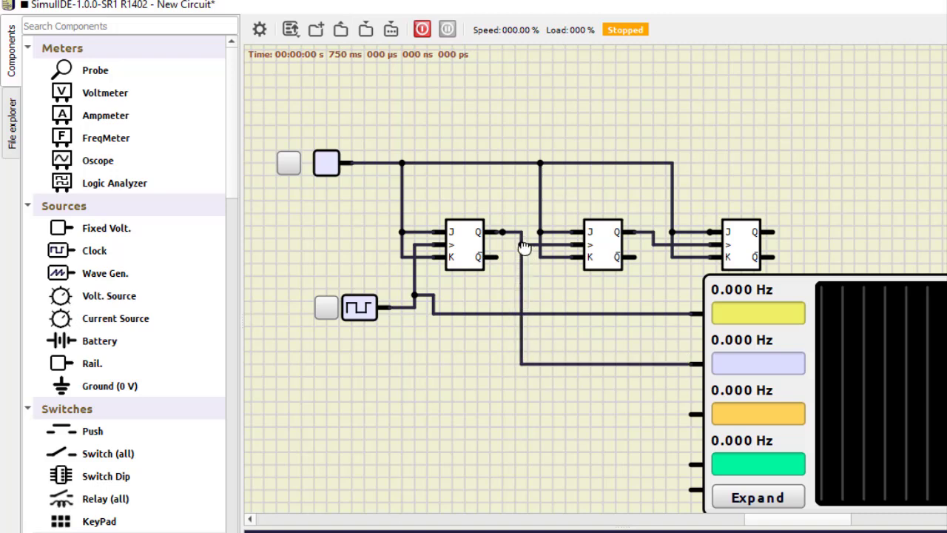
click(682, 415)
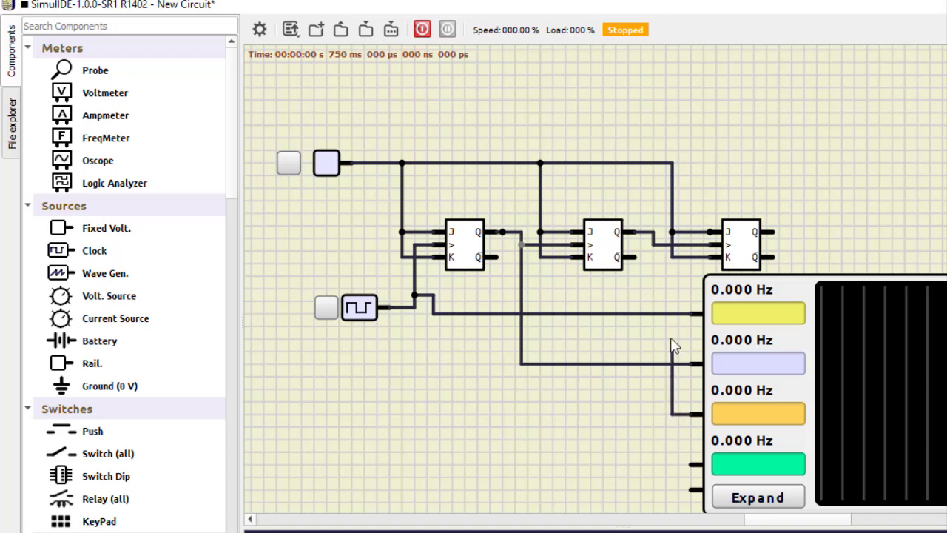
click(654, 245)
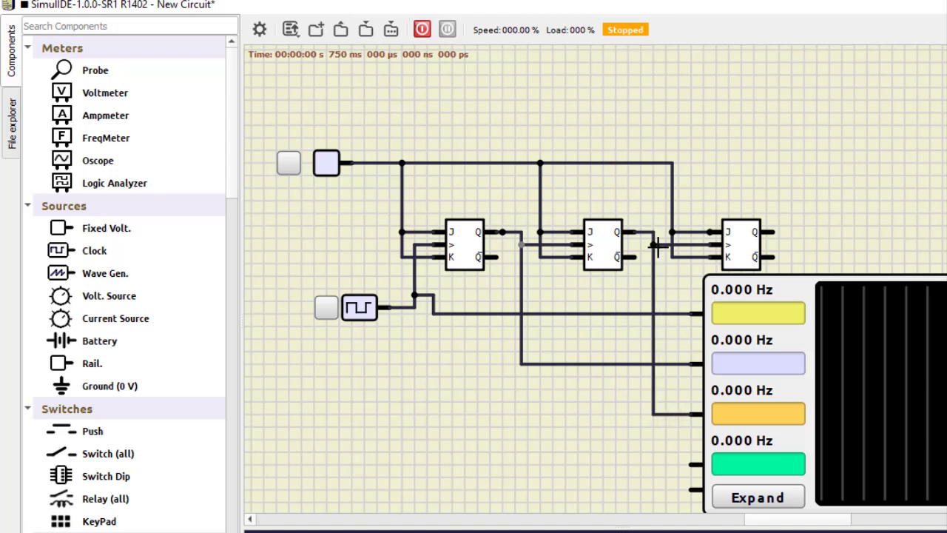
Wire the oscilloscope's fourth (green) channel to the third flip-flop's Q output, routing the wire above the flip-flop
click(692, 464)
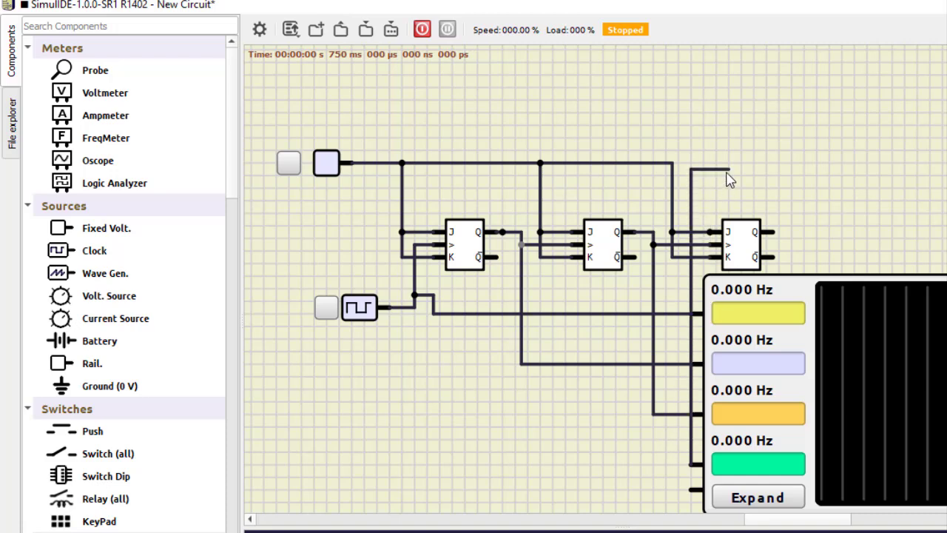
click(818, 175)
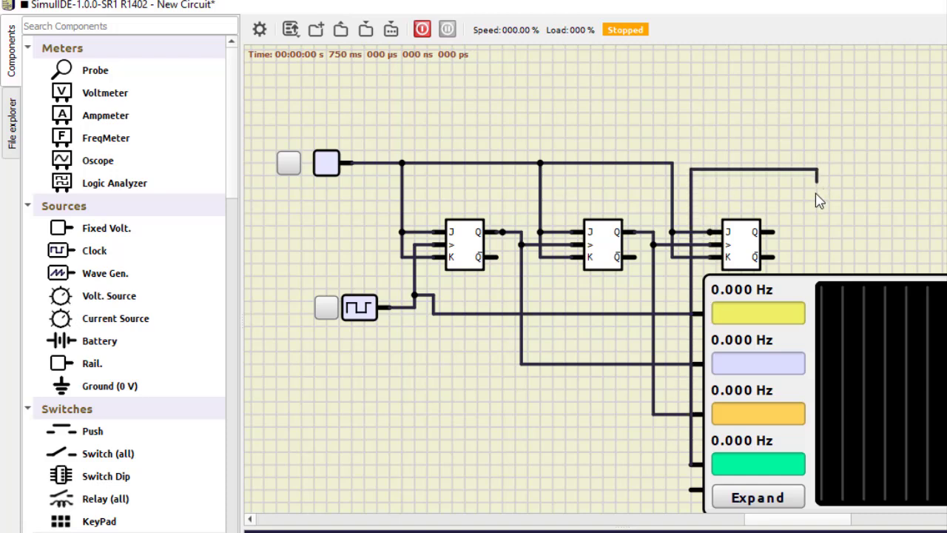
click(774, 236)
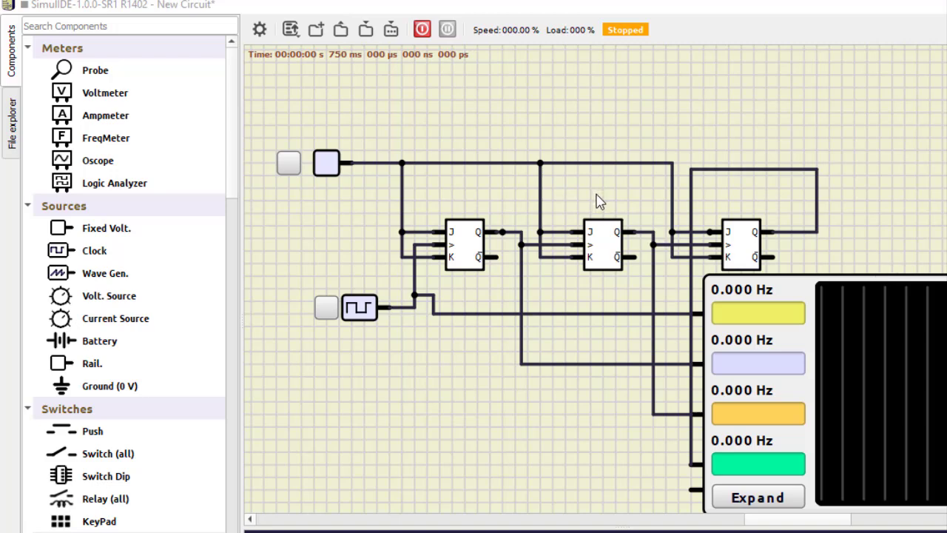
Switch on the fixed voltage and the clock source, and restart the simulation
click(290, 165)
click(328, 306)
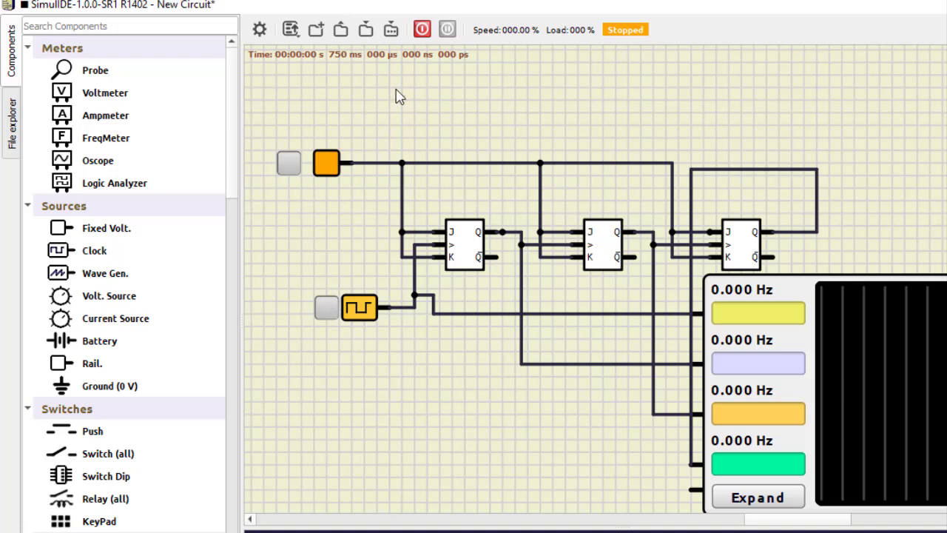
click(422, 30)
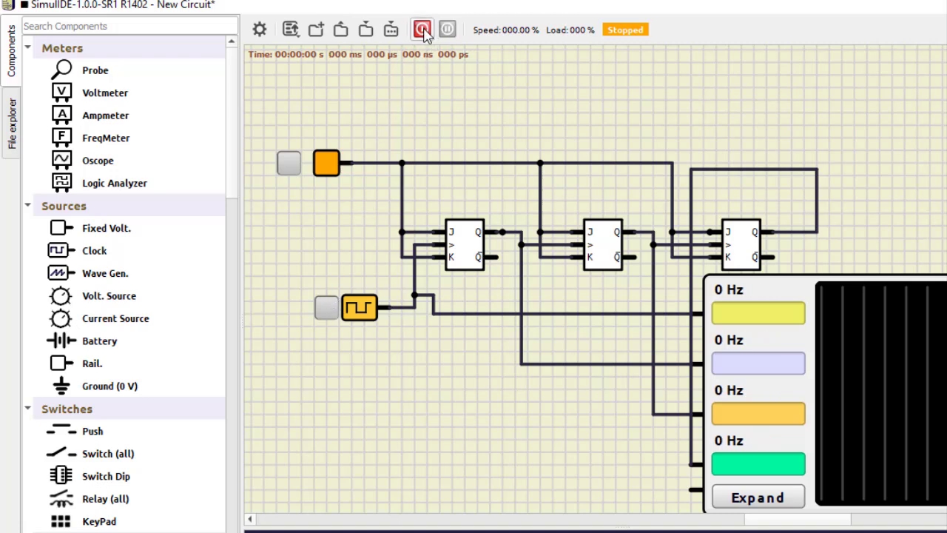
click(423, 30)
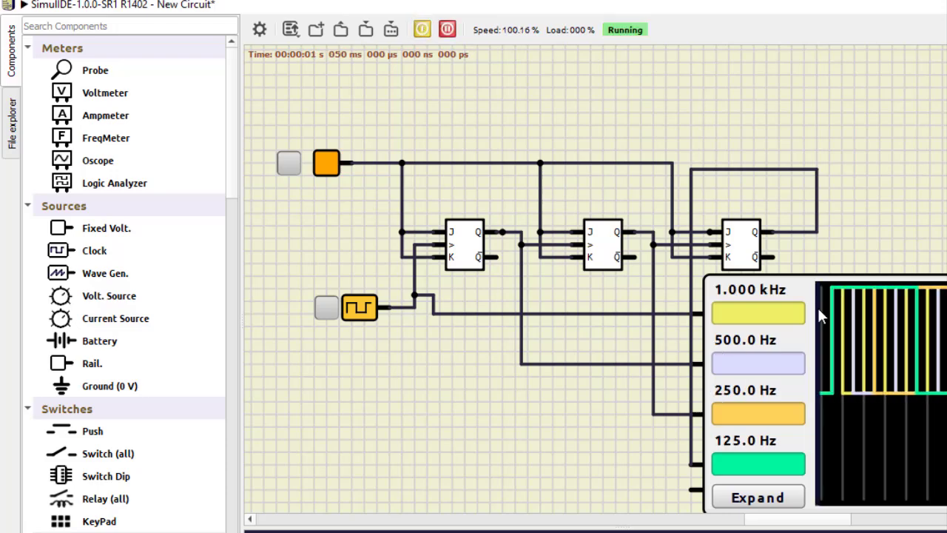
Open the oscilloscope's expanded view and review the individual settings of channels 1 to 4
click(758, 497)
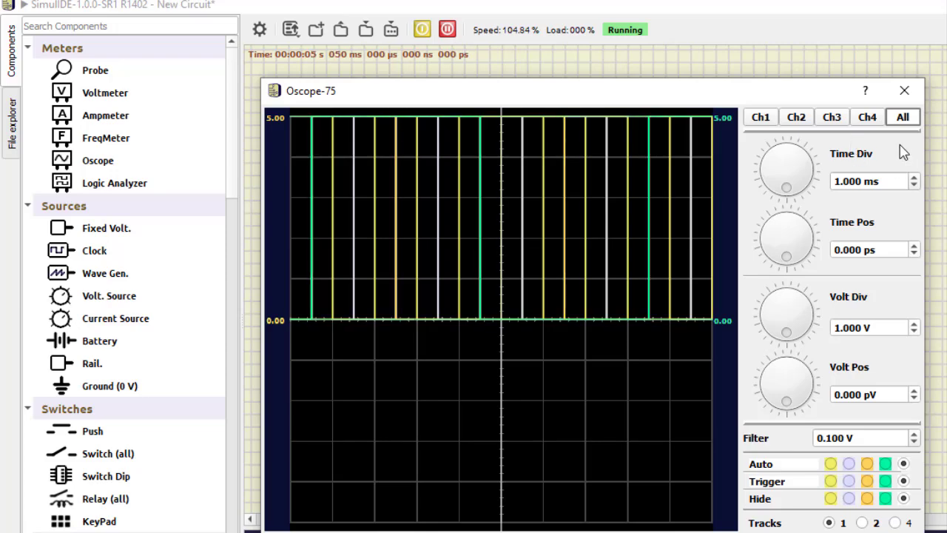
click(762, 118)
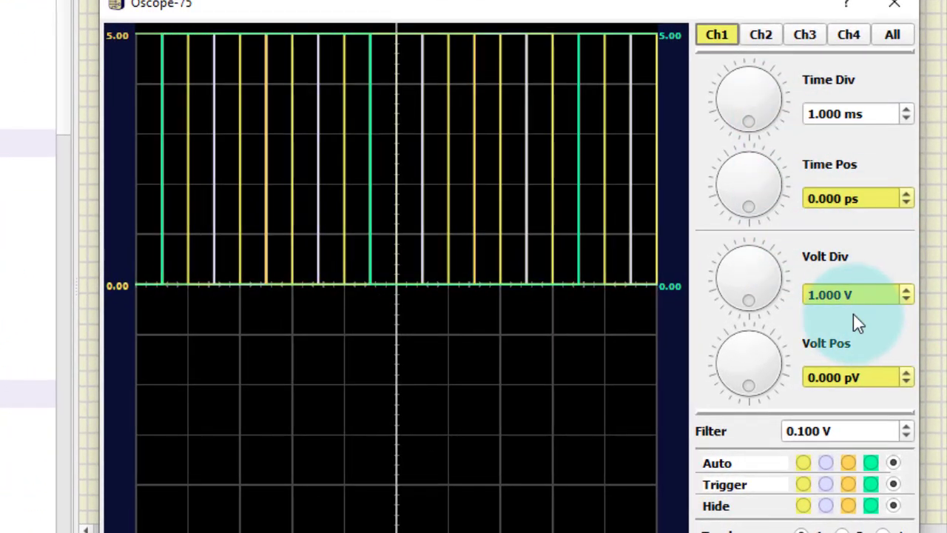
click(762, 35)
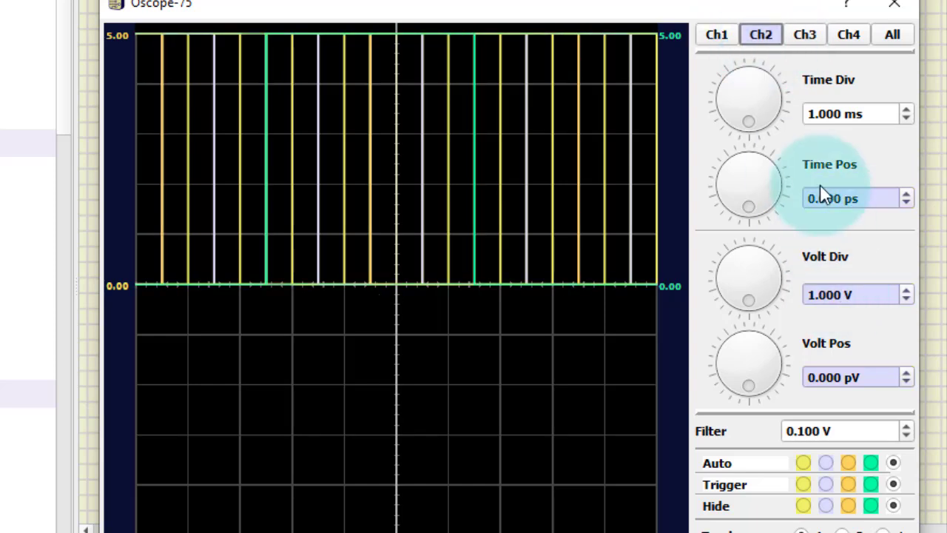
click(805, 35)
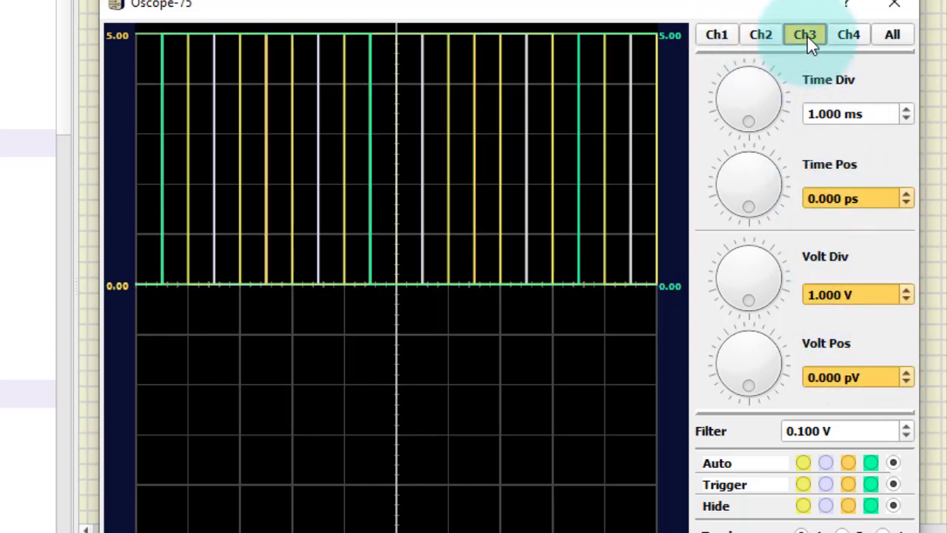
click(849, 34)
Set the volts per division to 3.047 V for all channels and trigger the oscilloscope on channel 4
click(891, 35)
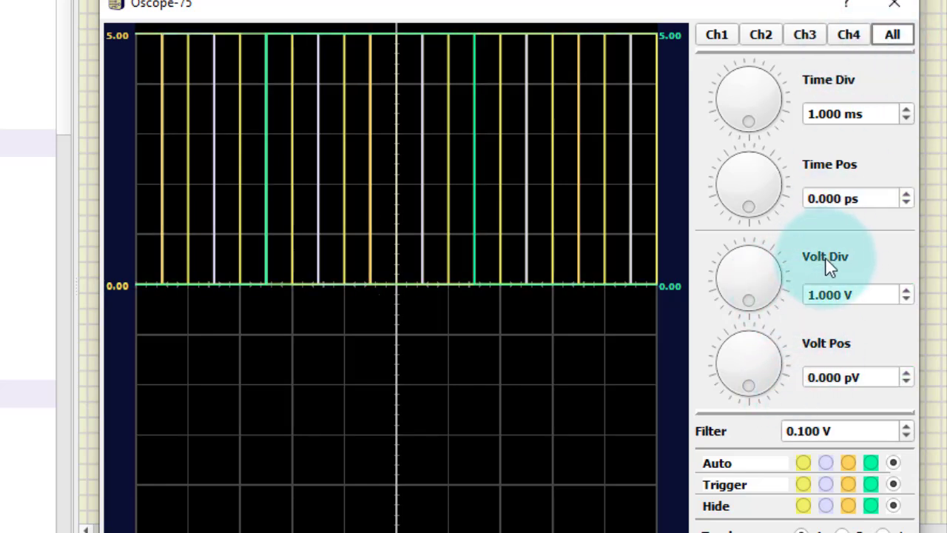
drag(748, 297, 788, 300)
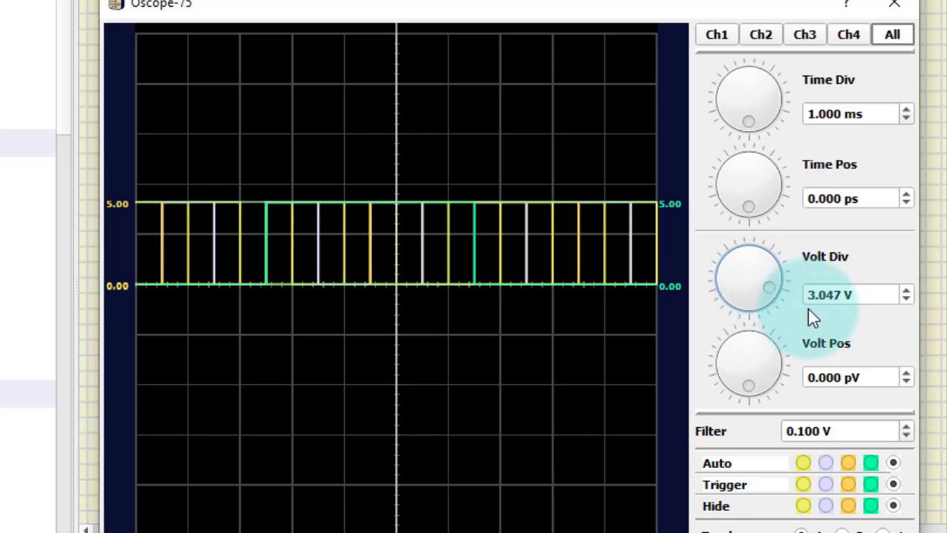
click(871, 484)
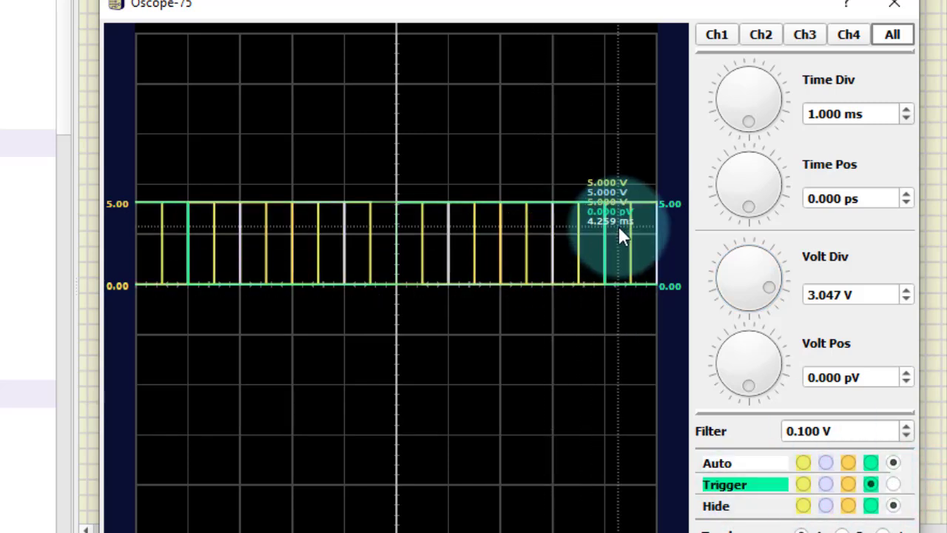
Offset the four traces vertically so they stack in channel order, with channel 1 at 9.048 V and channel 4 at -11.55 V
click(727, 37)
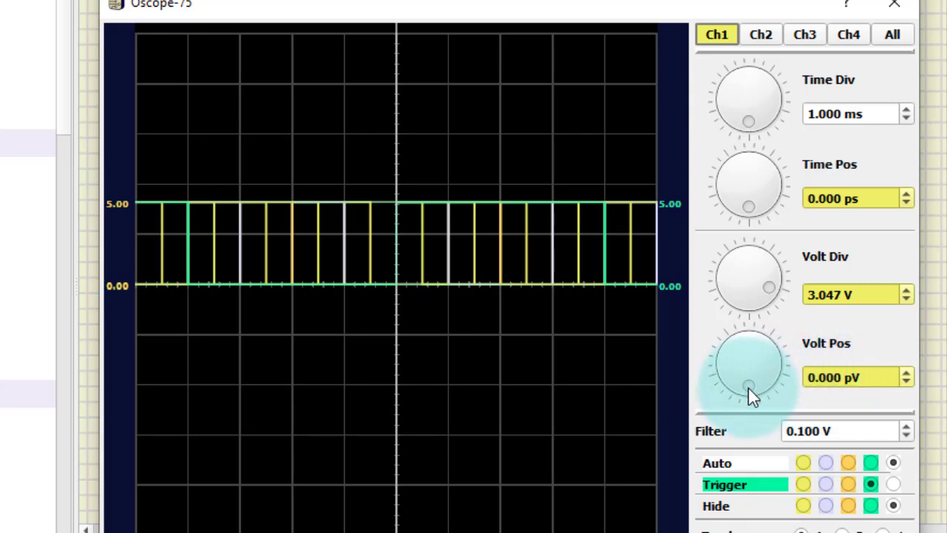
mouse_move(748, 387)
mouse_down()
mouse_move(734, 377)
mouse_move(749, 358)
mouse_move(774, 361)
mouse_move(726, 386)
mouse_move(742, 340)
mouse_move(766, 387)
mouse_move(736, 344)
mouse_move(781, 370)
mouse_move(749, 379)
mouse_move(767, 342)
mouse_move(784, 367)
mouse_move(776, 374)
mouse_up()
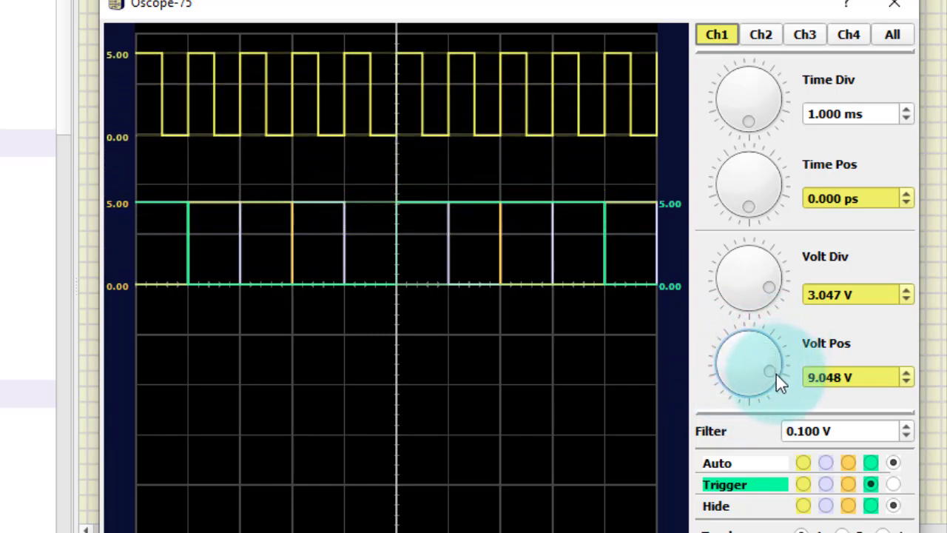
click(760, 35)
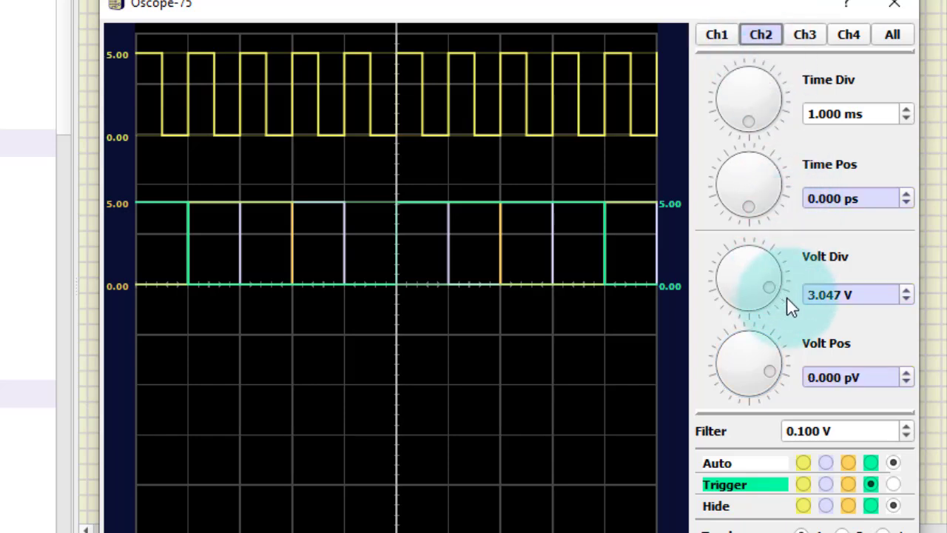
mouse_move(775, 369)
mouse_down()
mouse_move(770, 385)
mouse_move(745, 395)
mouse_move(747, 346)
mouse_move(775, 348)
mouse_move(773, 367)
mouse_up()
click(805, 34)
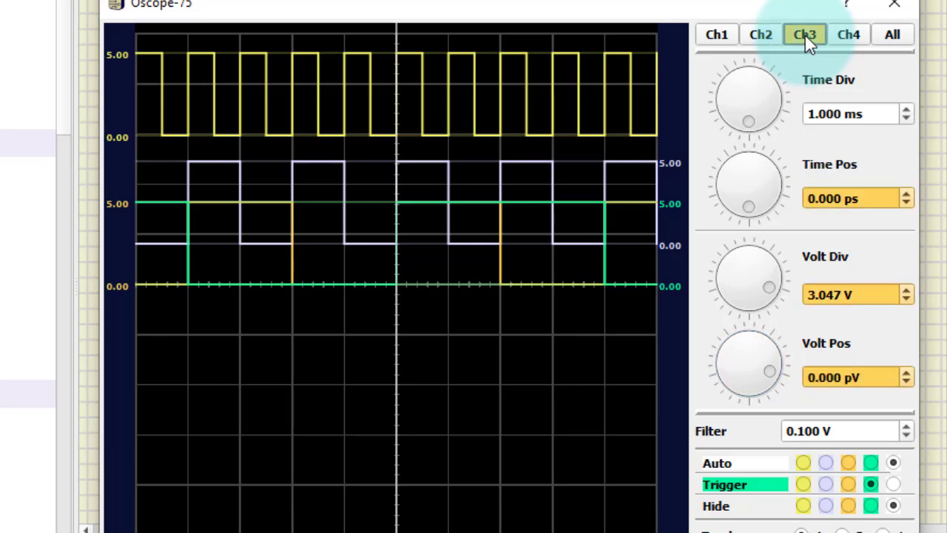
mouse_move(773, 368)
mouse_down()
mouse_move(761, 342)
mouse_move(742, 346)
mouse_move(785, 388)
mouse_move(772, 361)
mouse_move(732, 348)
mouse_move(726, 367)
mouse_move(751, 404)
mouse_move(779, 344)
mouse_move(717, 359)
mouse_move(725, 372)
mouse_move(777, 355)
mouse_move(739, 384)
mouse_move(731, 325)
mouse_move(772, 338)
mouse_move(753, 398)
mouse_move(717, 354)
mouse_move(748, 328)
mouse_move(741, 376)
mouse_up()
click(848, 34)
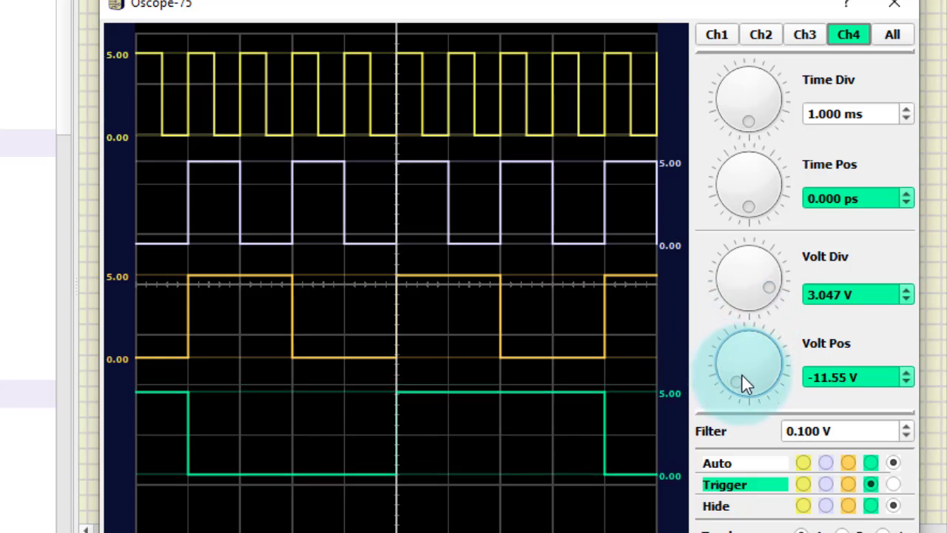
Inspect the timing along the stacked traces and set the oscilloscope's time per division to 2.150 ms
drag(408, 157, 453, 185)
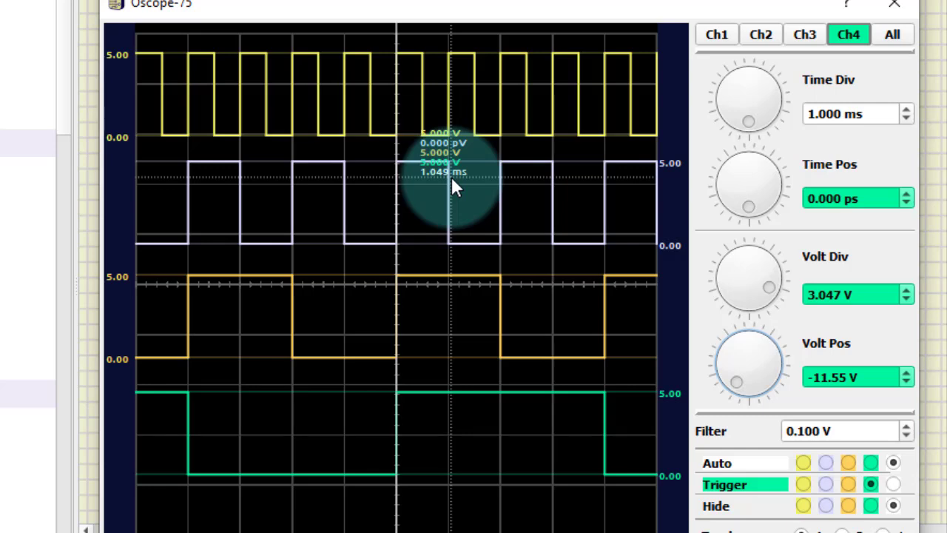
mouse_move(453, 179)
mouse_down()
mouse_move(434, 207)
mouse_move(528, 207)
mouse_move(441, 213)
mouse_move(550, 209)
mouse_move(461, 307)
mouse_move(550, 303)
mouse_move(553, 314)
mouse_move(307, 321)
mouse_move(638, 357)
mouse_move(632, 329)
mouse_move(306, 412)
mouse_move(347, 430)
mouse_move(518, 433)
mouse_move(545, 305)
mouse_move(418, 102)
mouse_move(406, 114)
mouse_move(411, 81)
mouse_move(389, 411)
mouse_move(450, 307)
mouse_move(473, 419)
mouse_move(481, 189)
mouse_move(535, 421)
mouse_move(539, 254)
mouse_move(514, 202)
mouse_move(599, 437)
mouse_move(576, 235)
mouse_move(641, 453)
mouse_move(606, 201)
mouse_move(654, 210)
mouse_up()
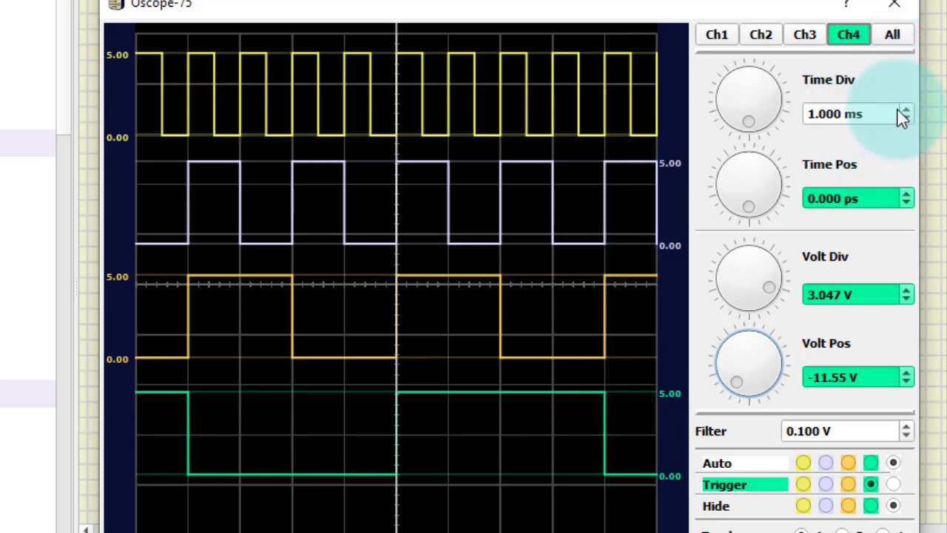
drag(748, 121, 687, 131)
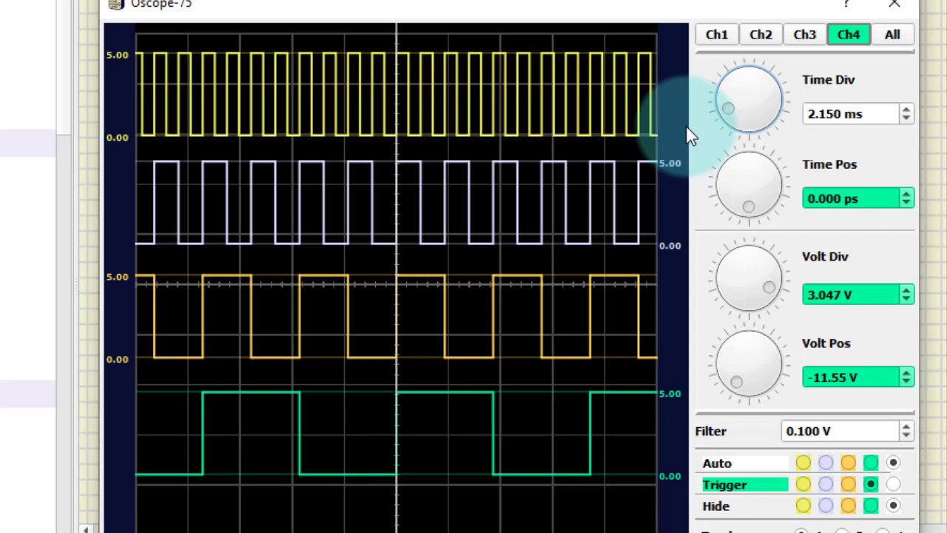